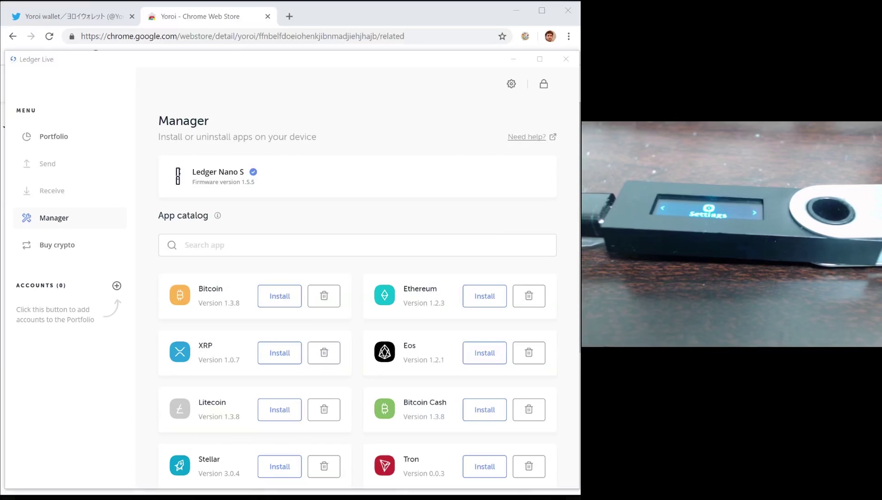
- Search Manager for 'cardano' and install Cardano ADA 1.0.0 on the Nano S
{"action": "left_click", "coordinate": [79, 63]}
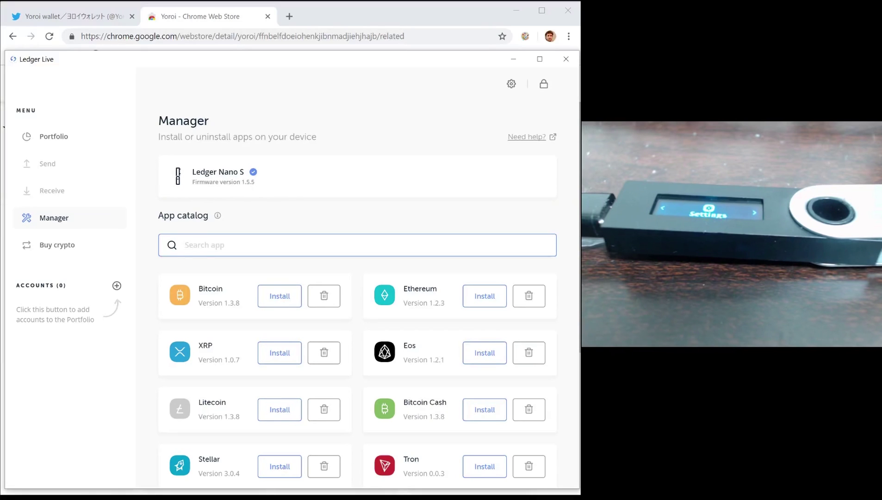
{"action": "type", "text": "cardano"}
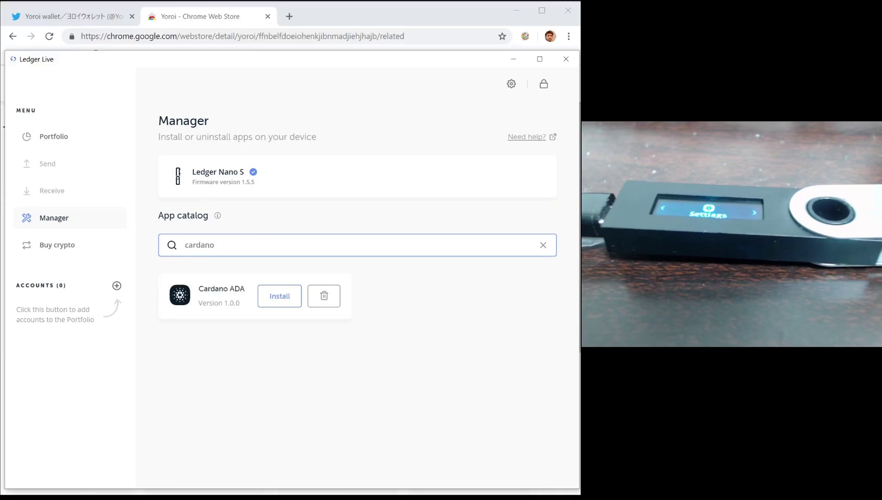
{"action": "left_click", "coordinate": [279, 296]}
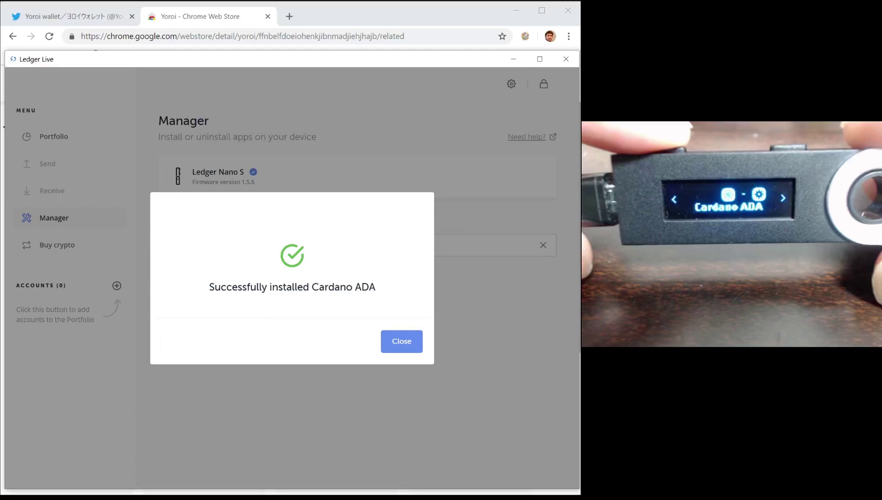
{"action": "left_click", "coordinate": [401, 344]}
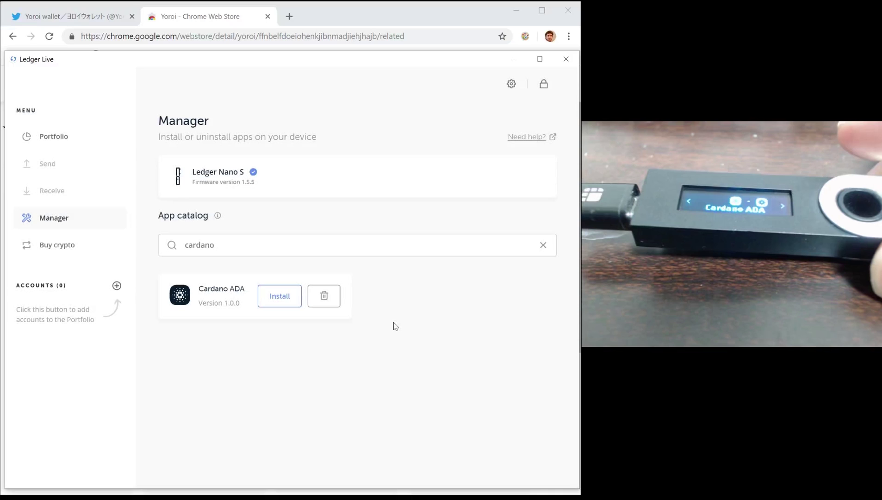
- Show the Yoroi store page and highlight its name, publisher yoroiwallet.com and extension ID
{"action": "left_click", "coordinate": [366, 21]}
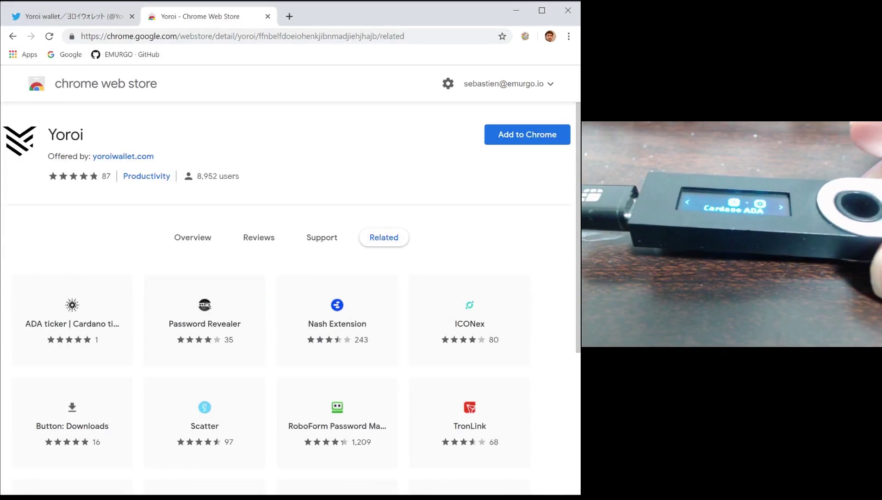
{"action": "double_click", "coordinate": [65, 134]}
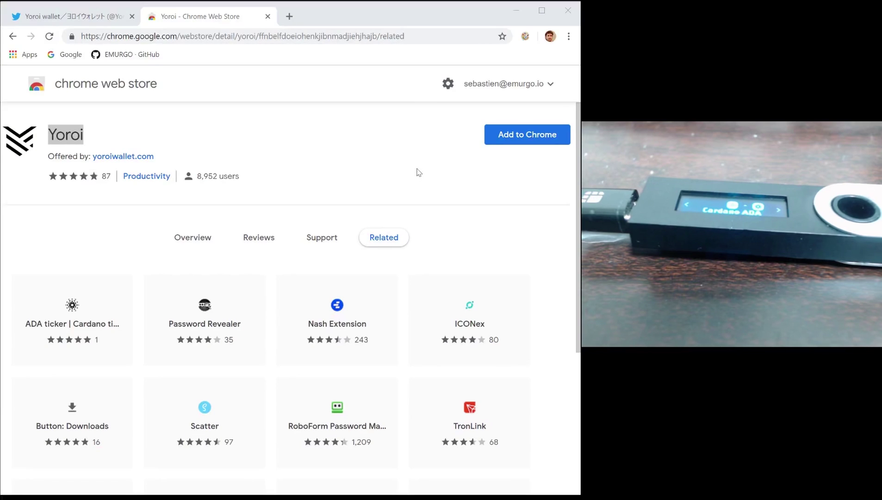
{"action": "left_click", "coordinate": [163, 158]}
{"action": "left_click_drag", "start_coordinate": [163, 158], "coordinate": [91, 170]}
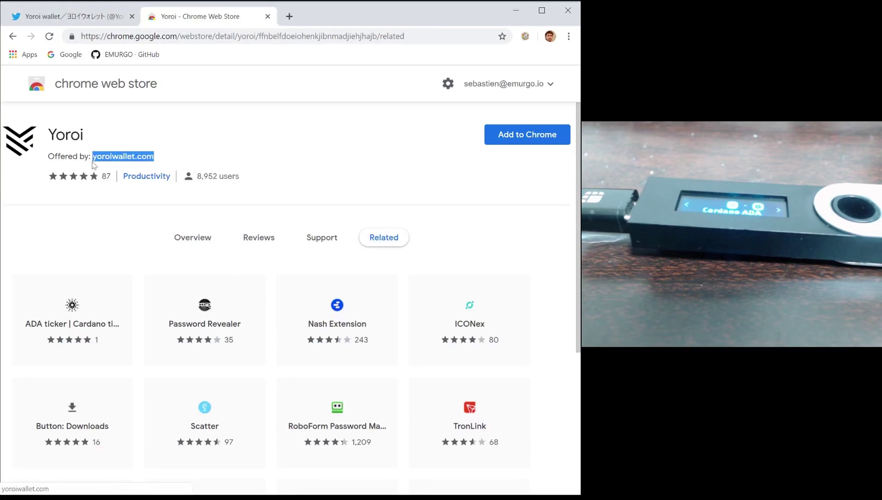
{"action": "double_click", "coordinate": [268, 40]}
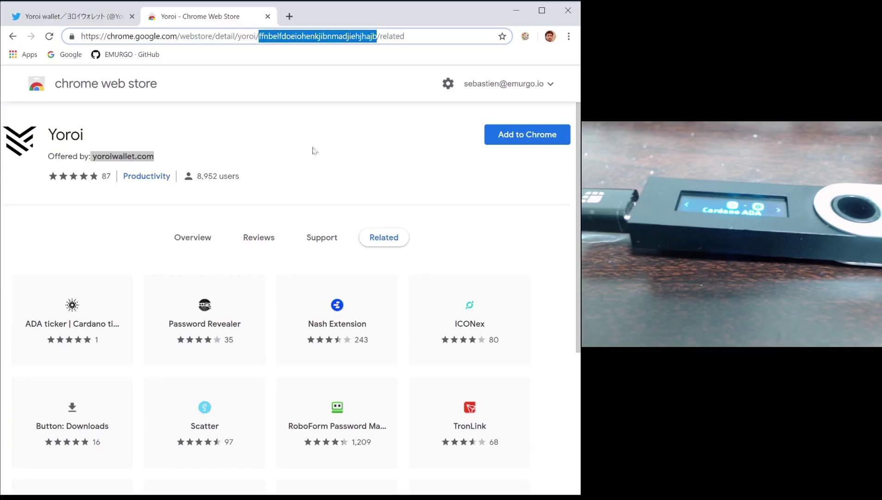
- Add the Yoroi extension to Chrome and confirm it, then switch back to Ledger Live
{"action": "left_click", "coordinate": [506, 141]}
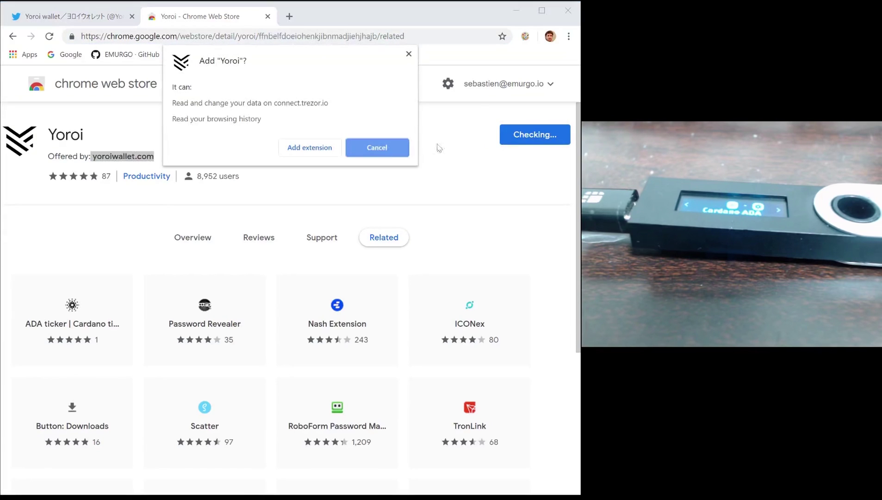
{"action": "left_click", "coordinate": [330, 153]}
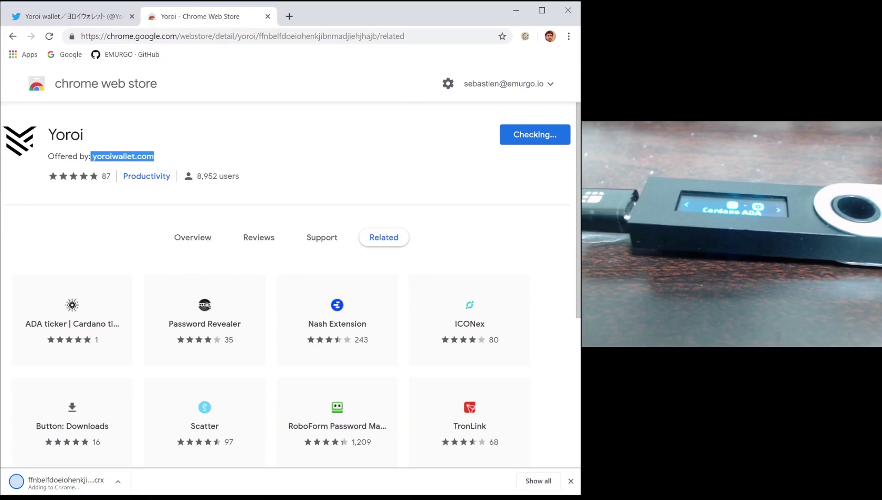
{"action": "key", "text": "alt+Tab"}
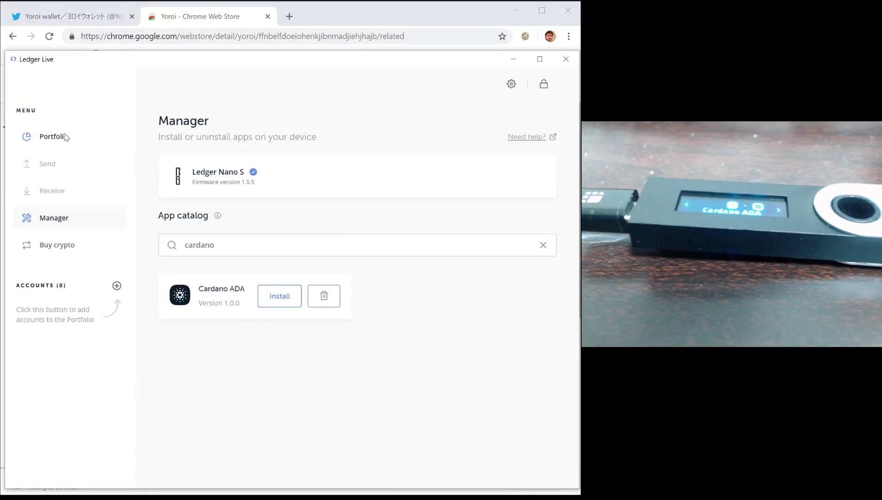
- Leave Ledger Live's Manager for Portfolio, return, then switch away to the browser
{"action": "left_click", "coordinate": [65, 137]}
{"action": "left_click", "coordinate": [74, 222]}
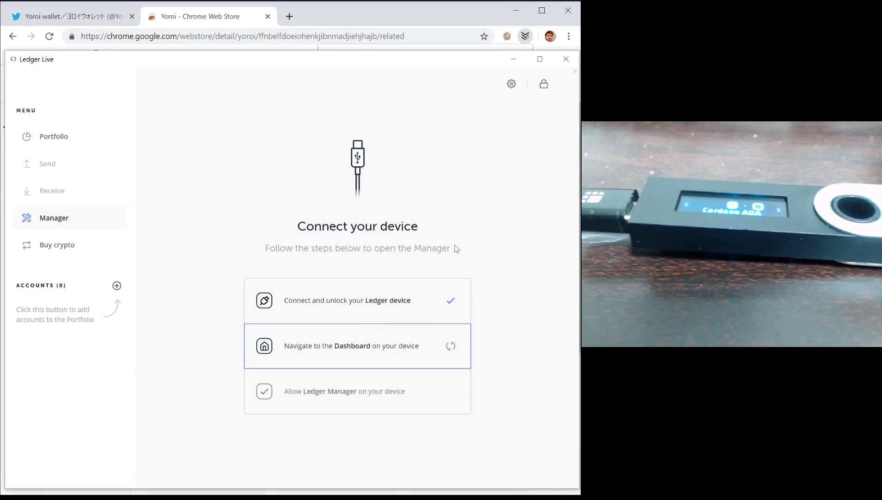
{"action": "key", "text": "alt+Tab"}
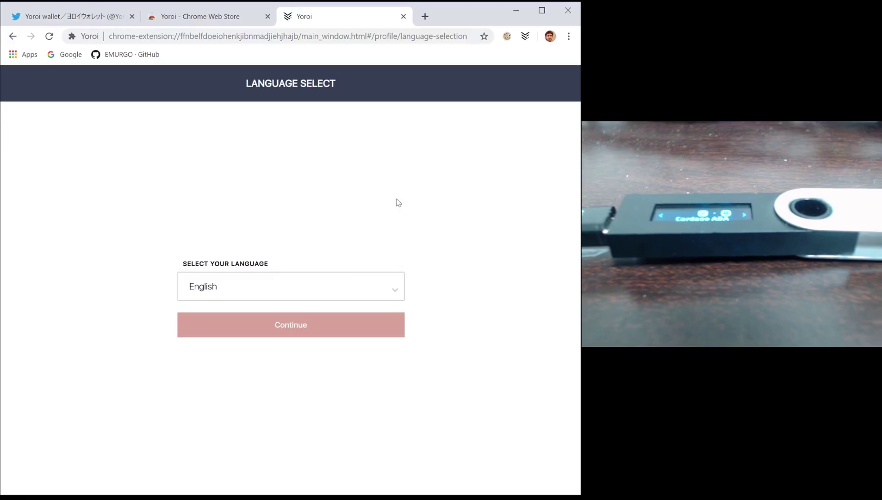
- Keep English as the language and agree to the Yoroi terms of use
{"action": "left_click", "coordinate": [327, 326]}
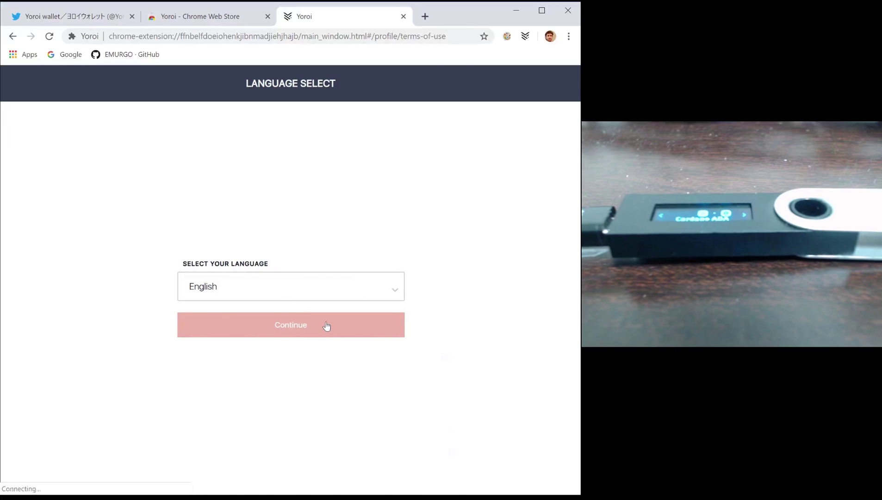
{"action": "key", "text": "End"}
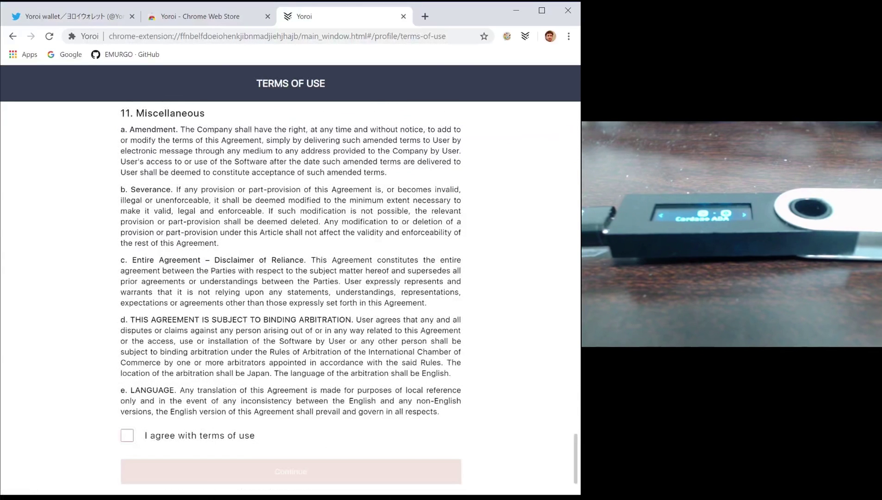
{"action": "left_click", "coordinate": [130, 436]}
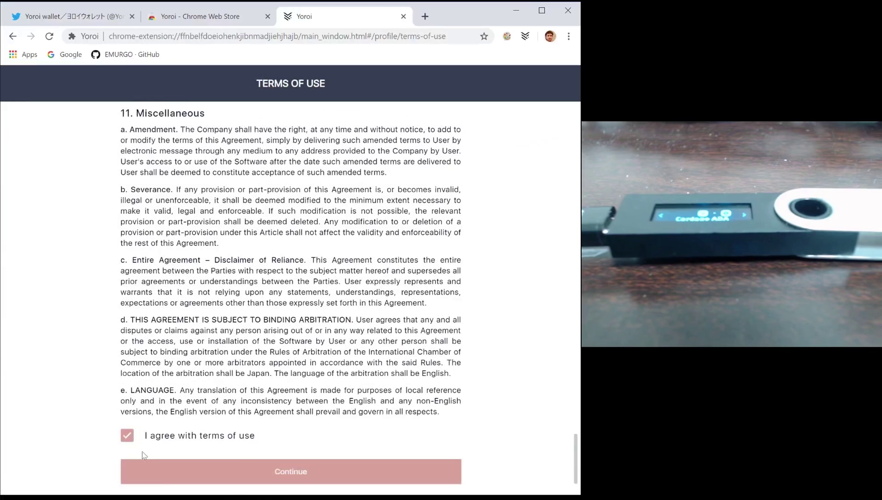
{"action": "left_click", "coordinate": [161, 478]}
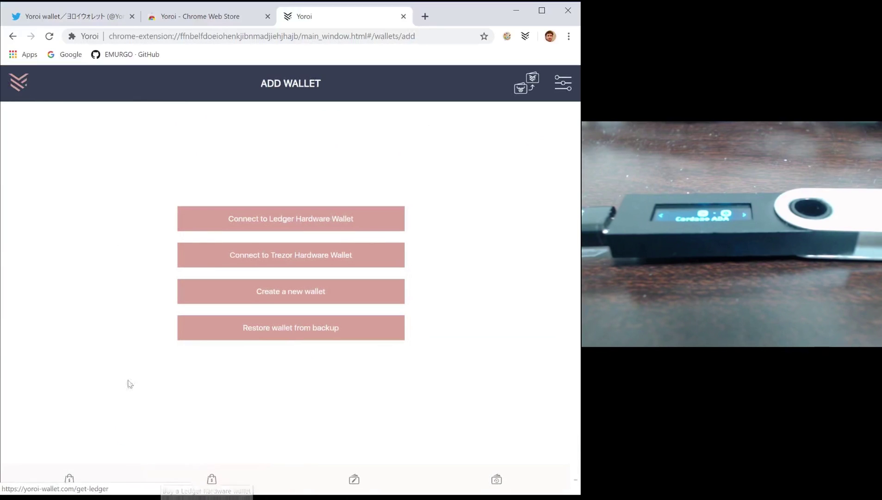
- Choose Connect to Ledger Hardware Wallet and connect to the Ledger device
{"action": "left_click", "coordinate": [280, 231]}
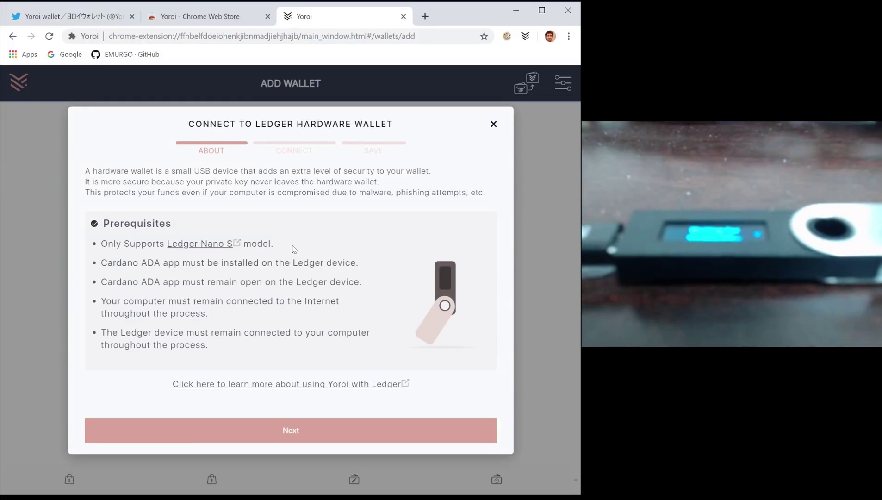
{"action": "left_click", "coordinate": [270, 435]}
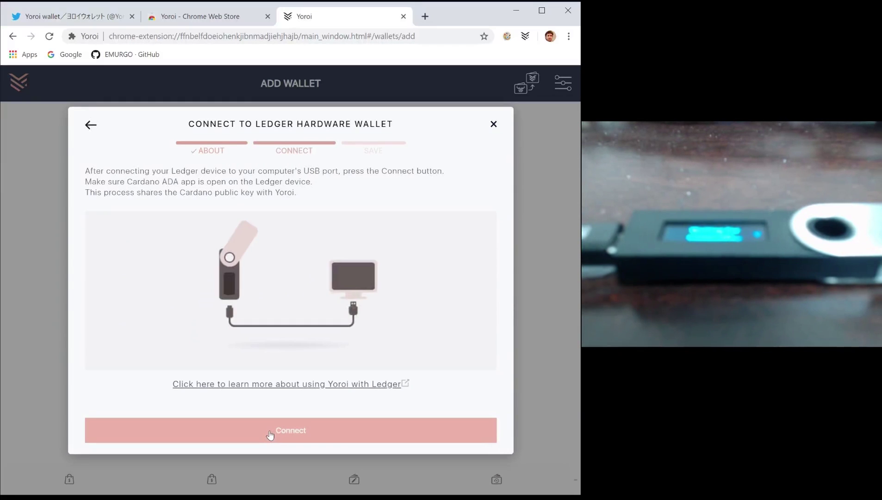
{"action": "left_click", "coordinate": [270, 434]}
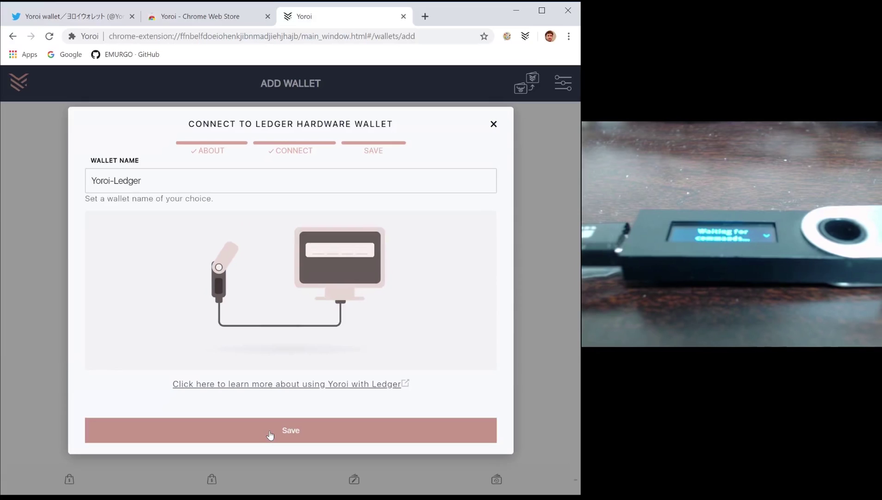
- Save the Yoroi-Ledger wallet, expand its ADA received transaction, and show the receive address
{"action": "left_click", "coordinate": [270, 435]}
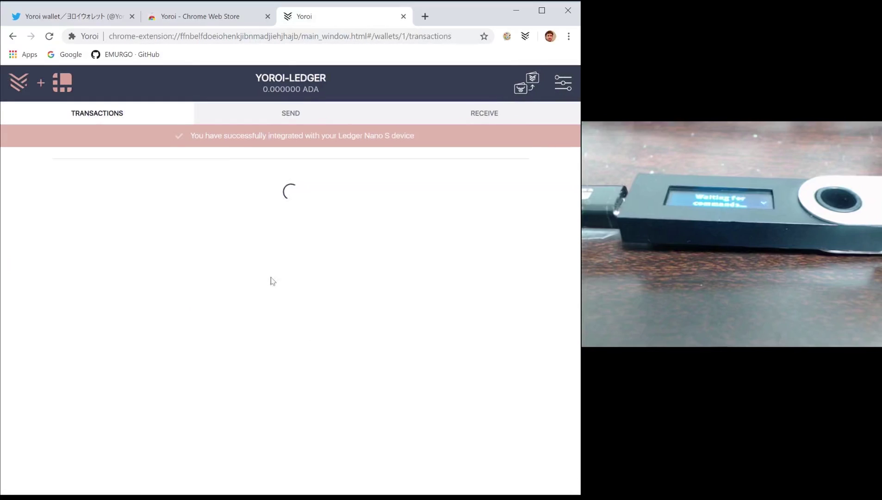
{"action": "left_click_drag", "start_coordinate": [255, 79], "coordinate": [314, 79]}
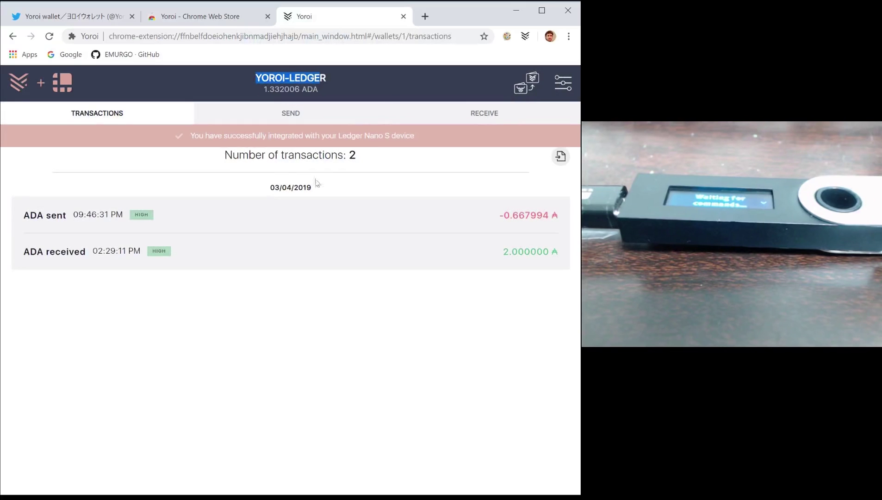
{"action": "left_click", "coordinate": [280, 258]}
{"action": "left_click", "coordinate": [281, 258]}
{"action": "left_click", "coordinate": [275, 257]}
{"action": "left_click", "coordinate": [279, 248]}
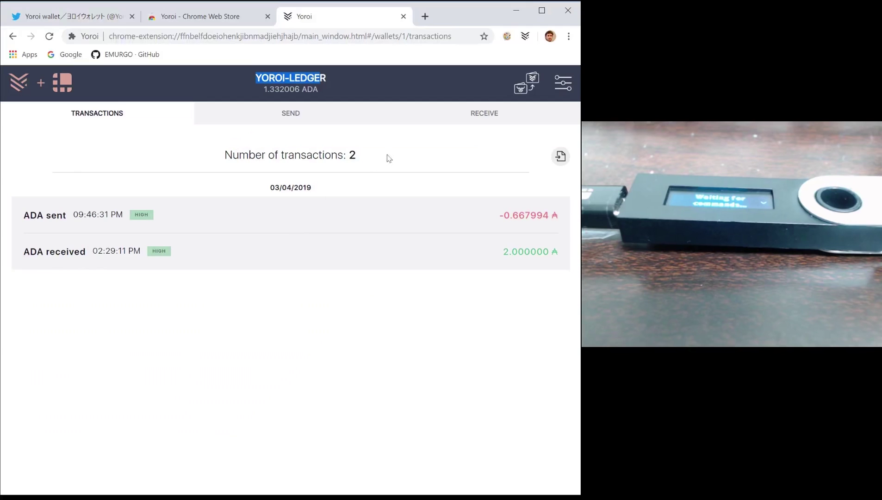
{"action": "left_click", "coordinate": [450, 124]}
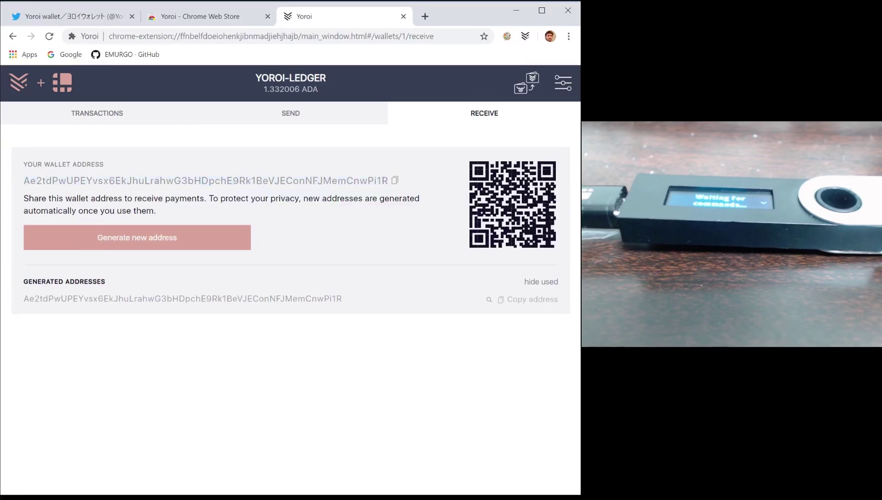
{"action": "double_click", "coordinate": [139, 181]}
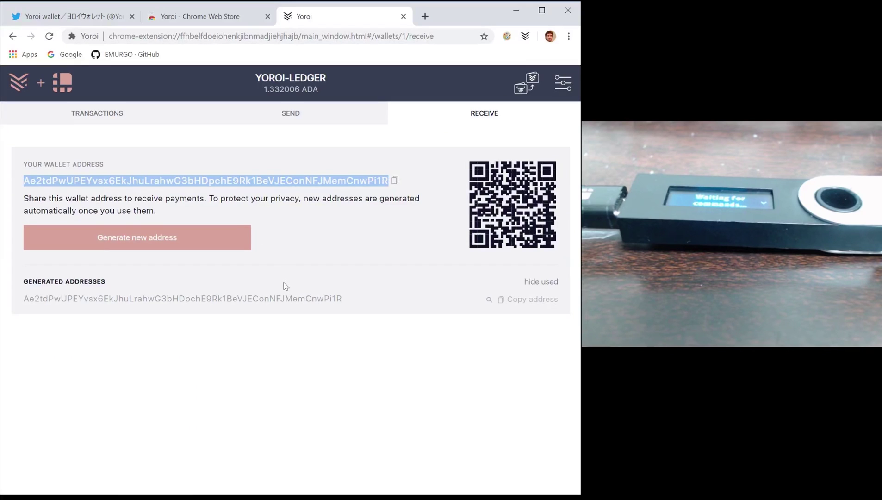
- Verify the receive address m/44'/1815'/0'/0/0 on the Ledger, then close Address Details
{"action": "left_click", "coordinate": [488, 301]}
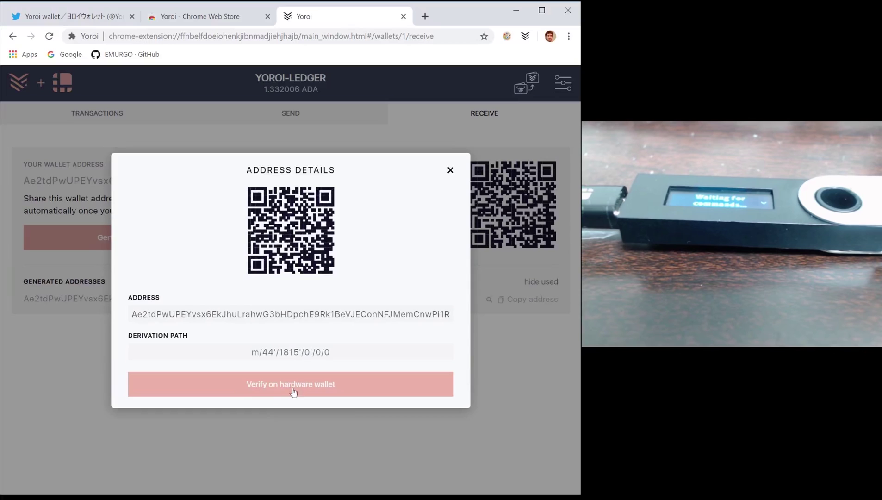
{"action": "left_click", "coordinate": [300, 392]}
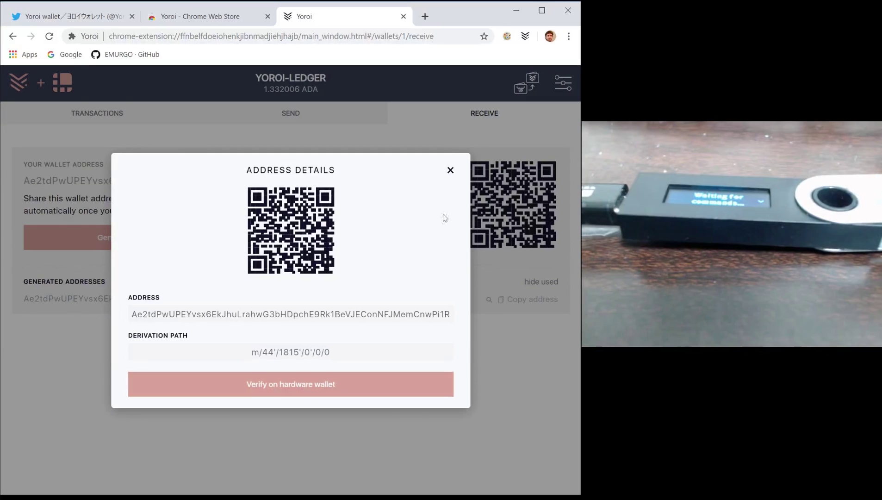
{"action": "left_click", "coordinate": [449, 172]}
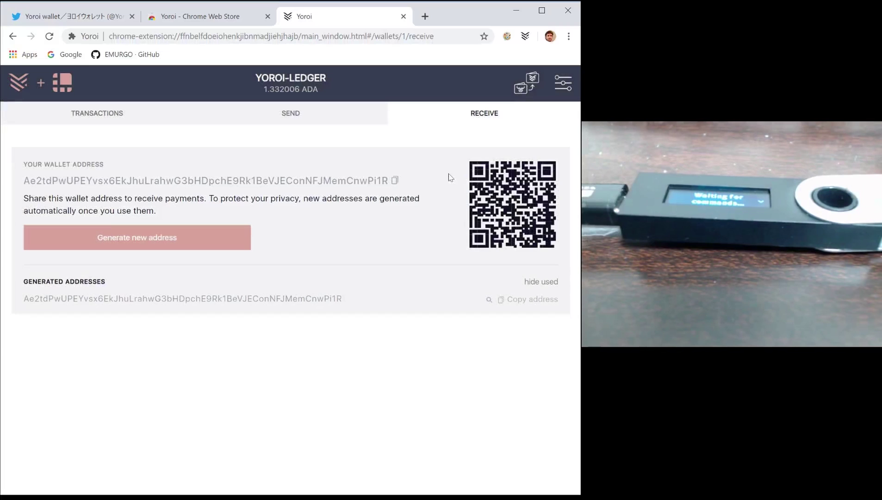
- Paste the receiver address, enter 1 ADA, and review the 1.167994 ADA total including fees
{"action": "left_click", "coordinate": [317, 123]}
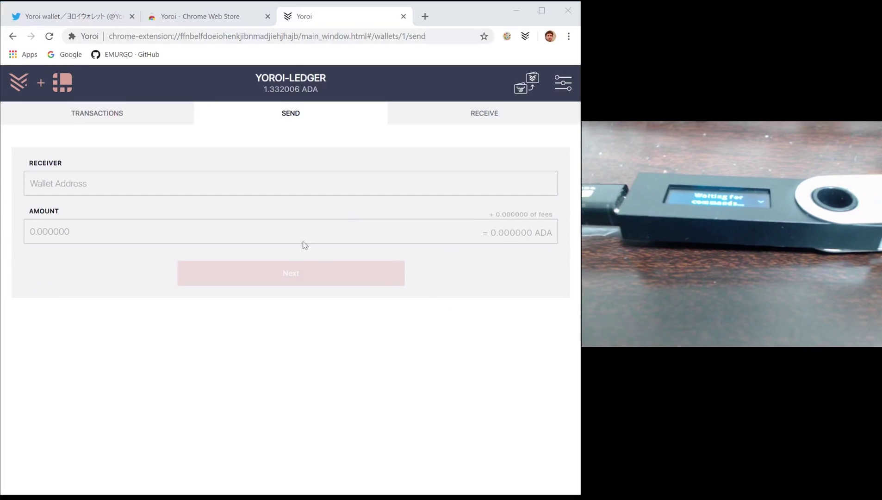
{"action": "left_click", "coordinate": [291, 183]}
{"action": "type", "text": "Ae2tdPwUPEZ9MXvDp7cWRPEZLNkpvP7t5zcVQfRsz2vVqWR74GTZGX3JoxN"}
{"action": "left_click", "coordinate": [278, 232]}
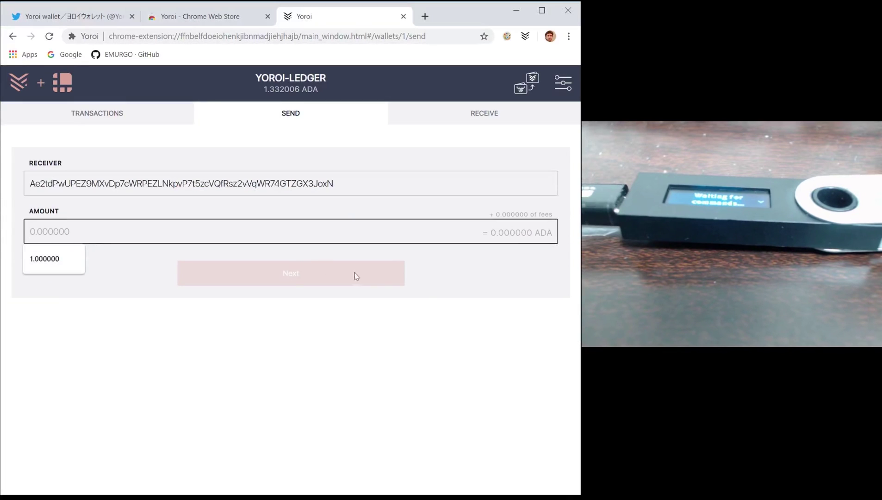
{"action": "type", "text": "1"}
{"action": "left_click", "coordinate": [307, 294]}
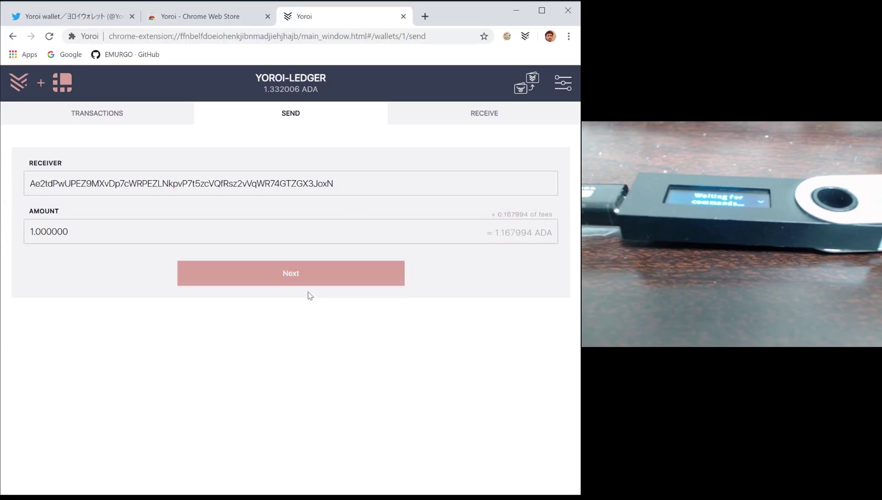
{"action": "left_click", "coordinate": [305, 286]}
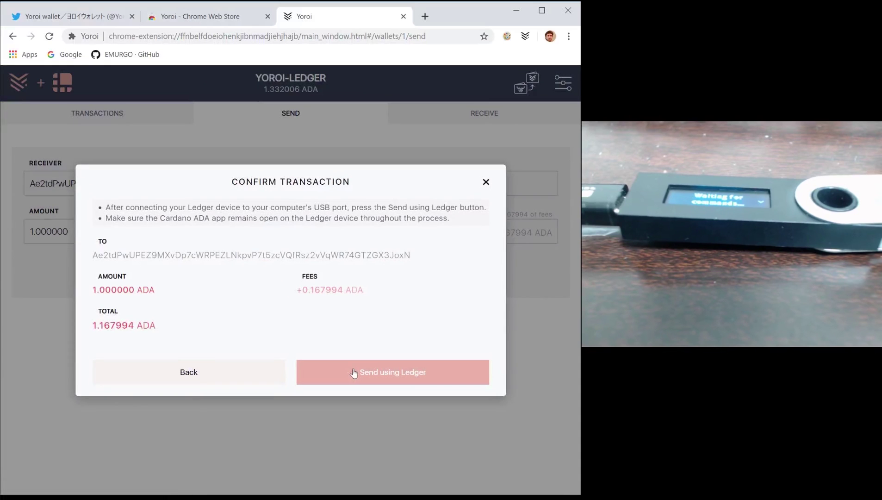
- Sign the 1 ADA payment on the Ledger, leaving a pending -1.167994 ADA transaction
{"action": "left_click", "coordinate": [354, 373]}
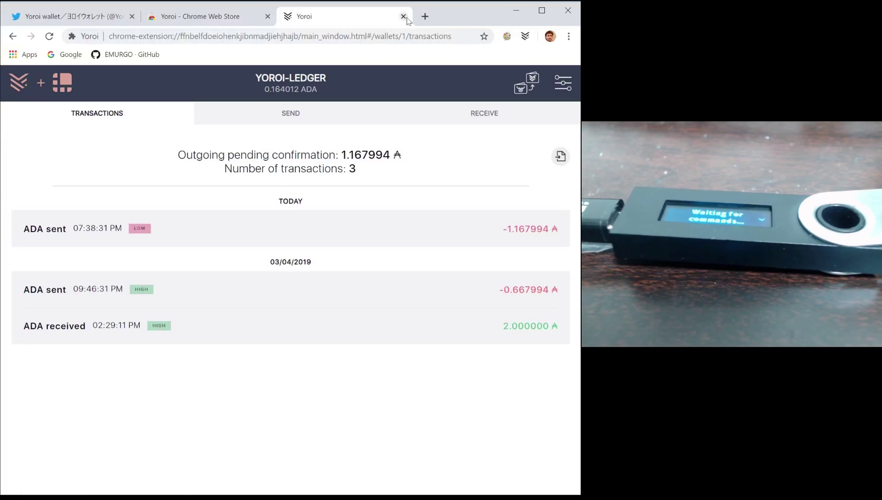
{"action": "left_click", "coordinate": [407, 20]}
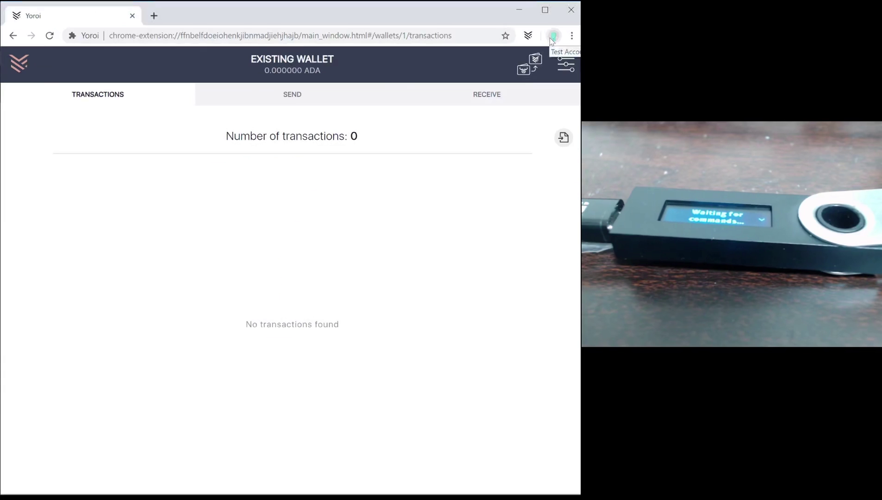
{"action": "left_click", "coordinate": [519, 16]}
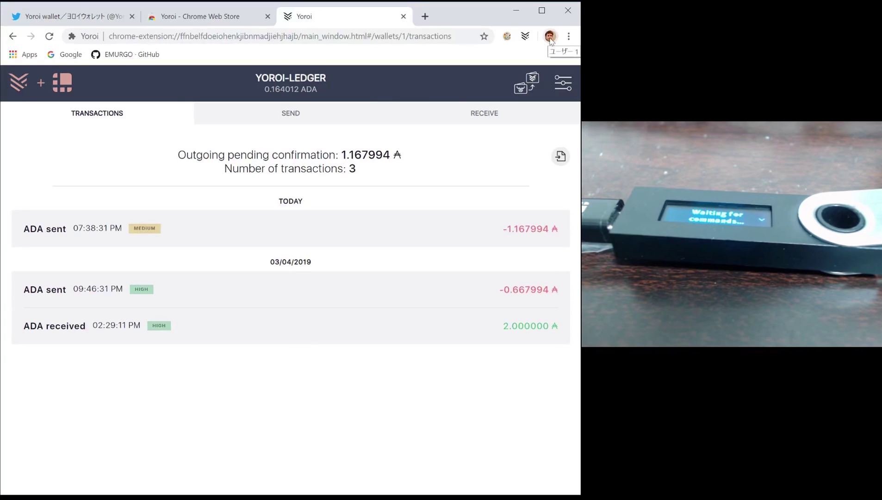
{"action": "left_click", "coordinate": [549, 37]}
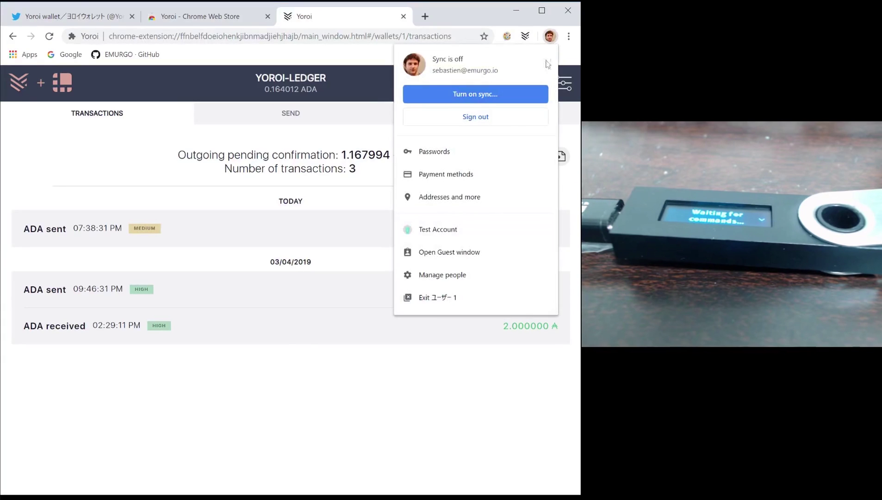
{"action": "left_click", "coordinate": [430, 271]}
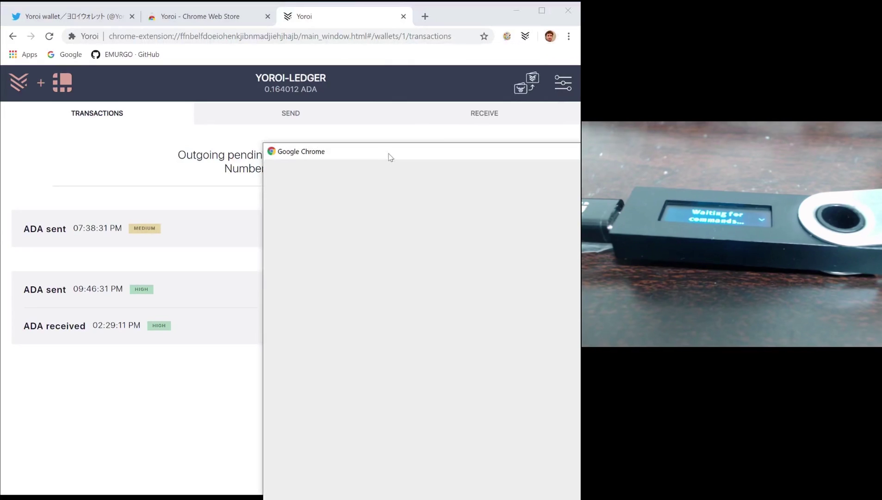
{"action": "left_click_drag", "start_coordinate": [385, 154], "coordinate": [201, 93]}
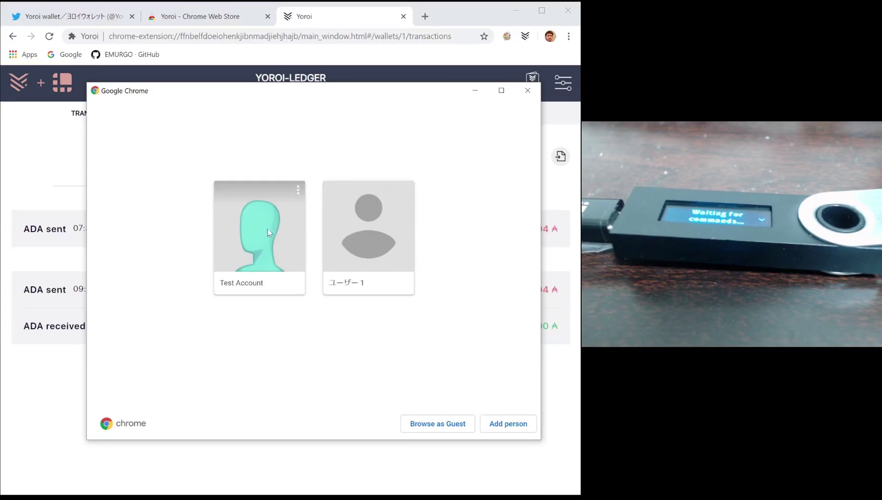
{"action": "left_click", "coordinate": [527, 91]}
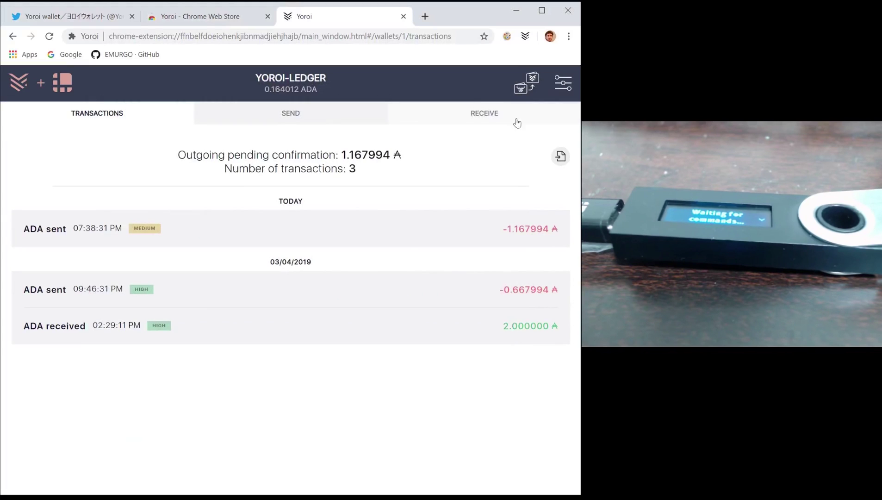
- Open the Daedalus transfer options and preview the Daedalus wallet recovery-phrase form, then go back
{"action": "left_click", "coordinate": [534, 89]}
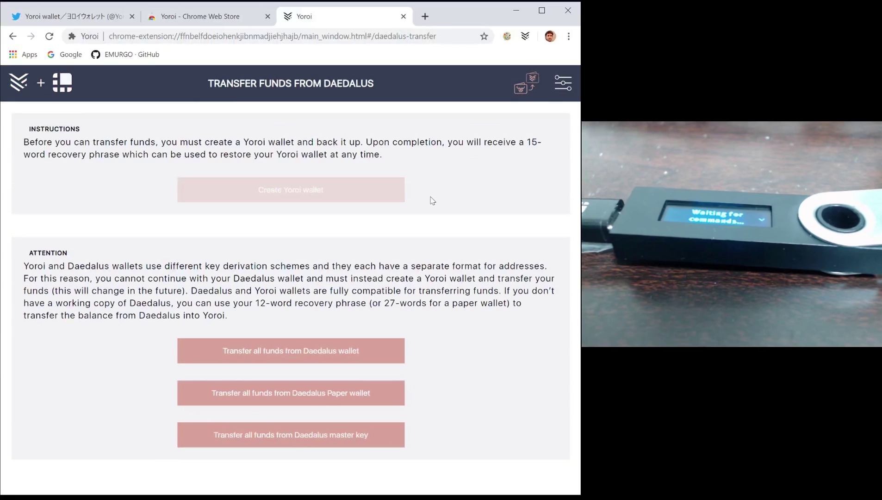
{"action": "left_click", "coordinate": [265, 355]}
{"action": "left_click", "coordinate": [129, 204]}
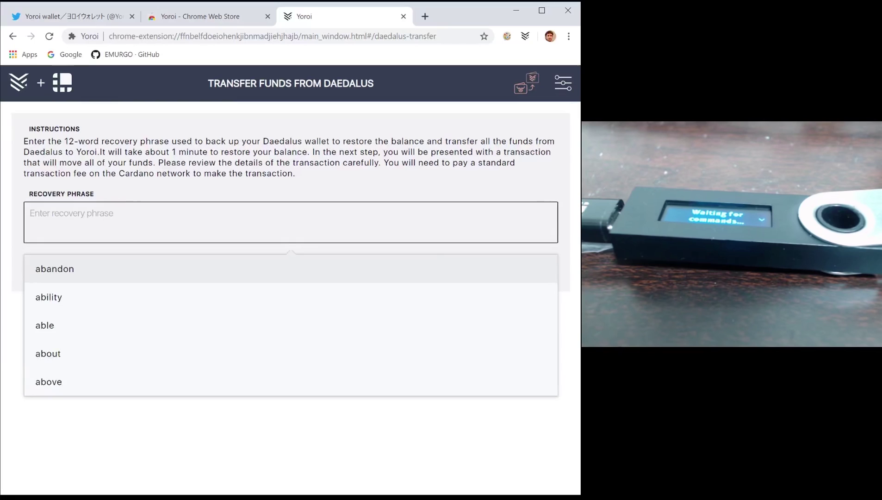
{"action": "left_click", "coordinate": [139, 274]}
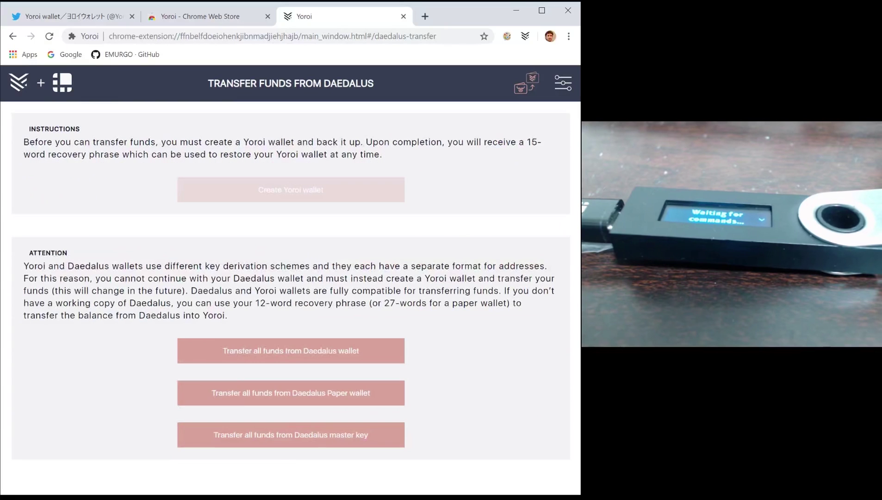
- Preview the 27-word paper wallet form and the master key form, returning to the options each time
{"action": "left_click", "coordinate": [232, 388]}
{"action": "left_click", "coordinate": [187, 222]}
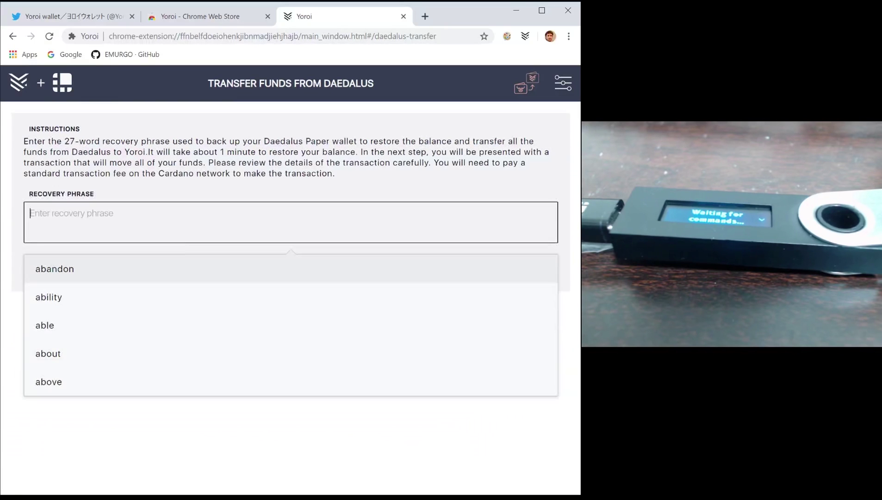
{"action": "left_click", "coordinate": [135, 221]}
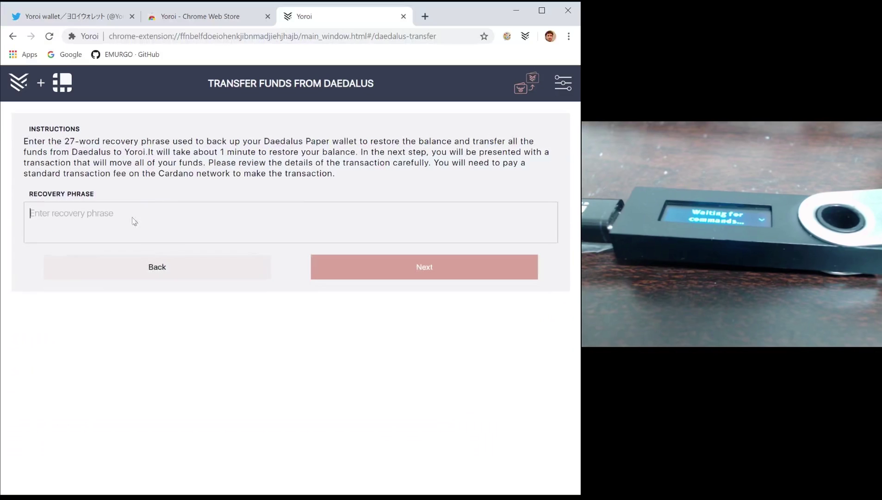
{"action": "left_click", "coordinate": [122, 276]}
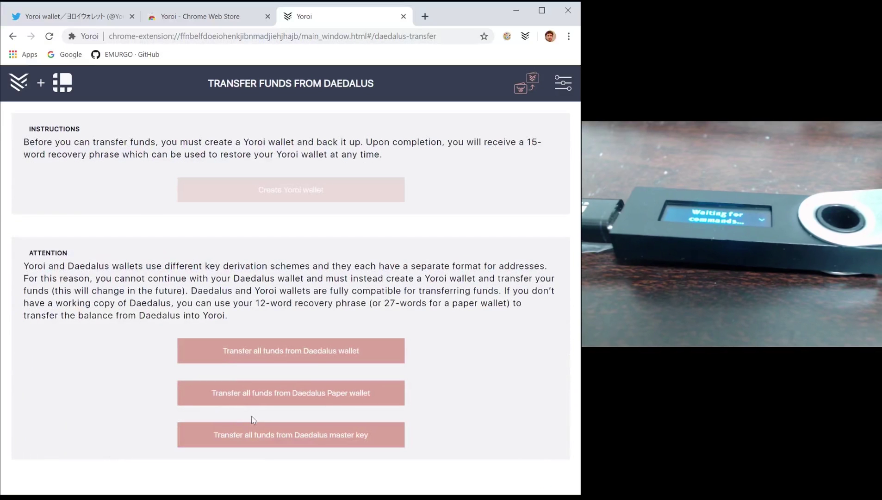
{"action": "left_click", "coordinate": [254, 433]}
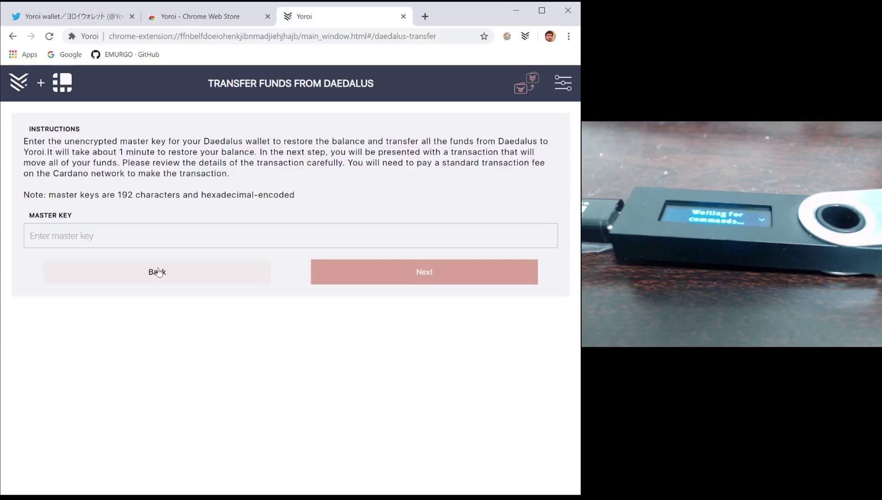
{"action": "left_click", "coordinate": [159, 273]}
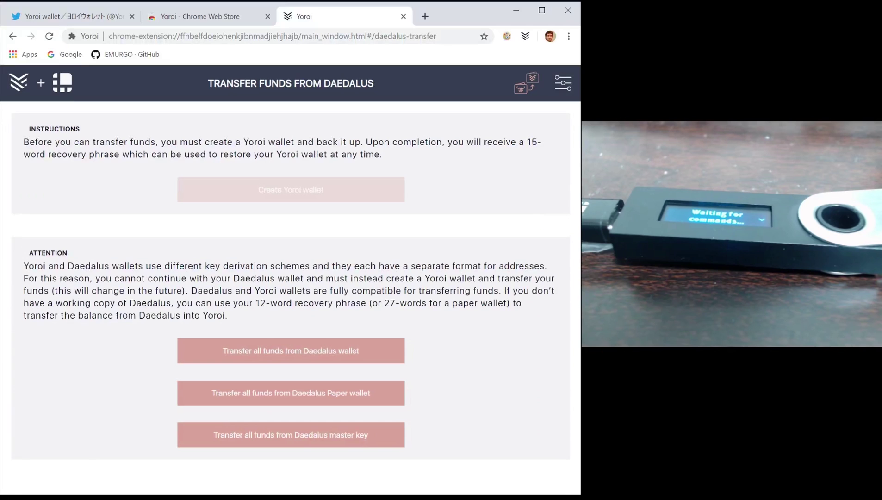
- Return to the YOROI-LEDGER Receive page, select its address, and view then close its QR code and derivation path
{"action": "left_click", "coordinate": [30, 82]}
{"action": "left_click", "coordinate": [396, 116]}
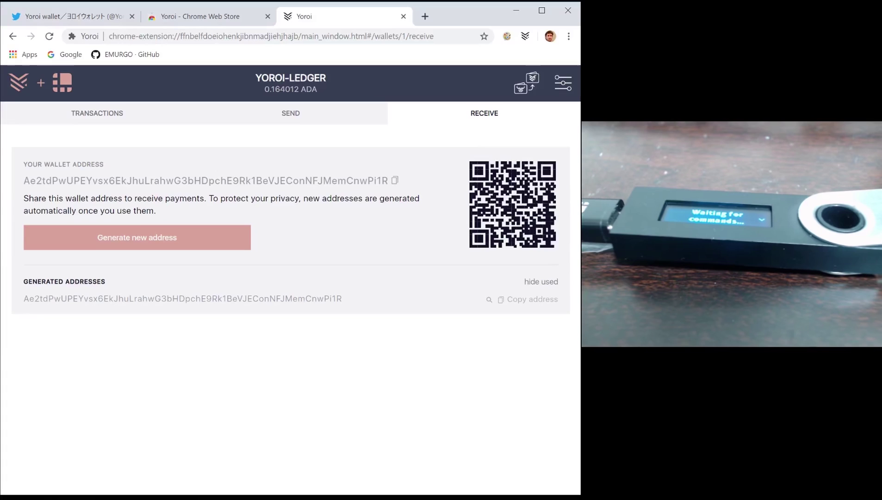
{"action": "double_click", "coordinate": [139, 177]}
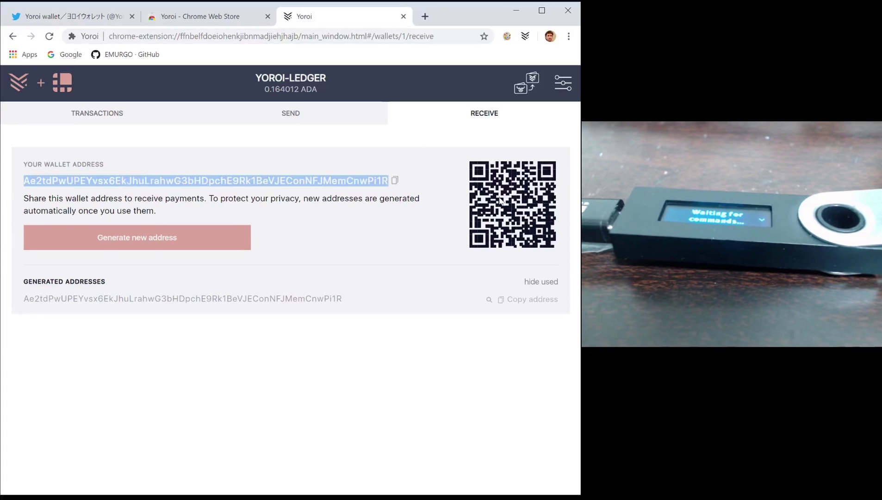
{"action": "left_click", "coordinate": [489, 300]}
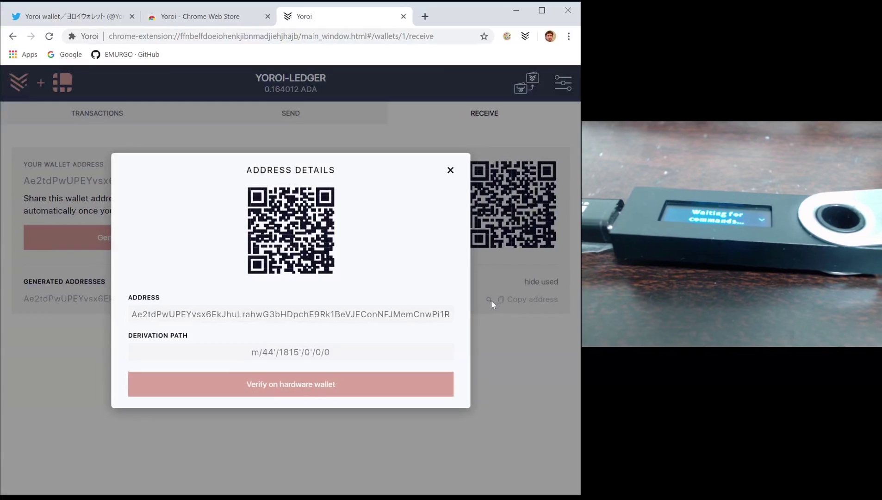
{"action": "left_click", "coordinate": [450, 171]}
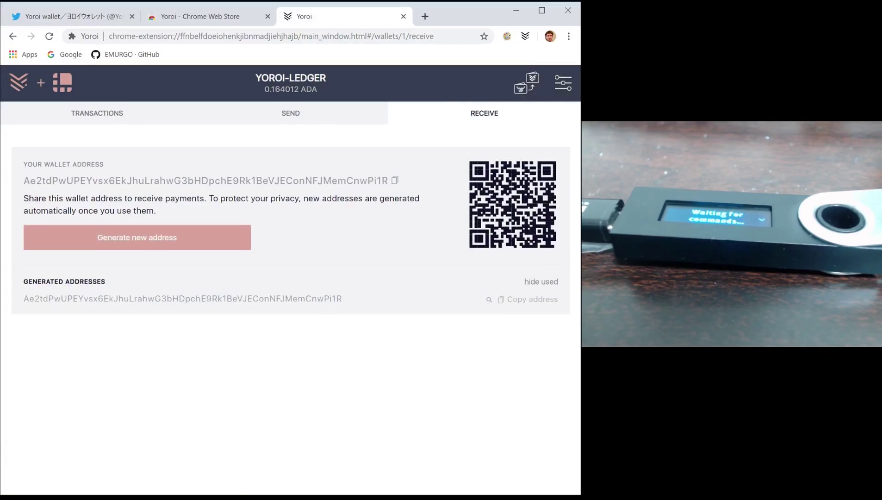